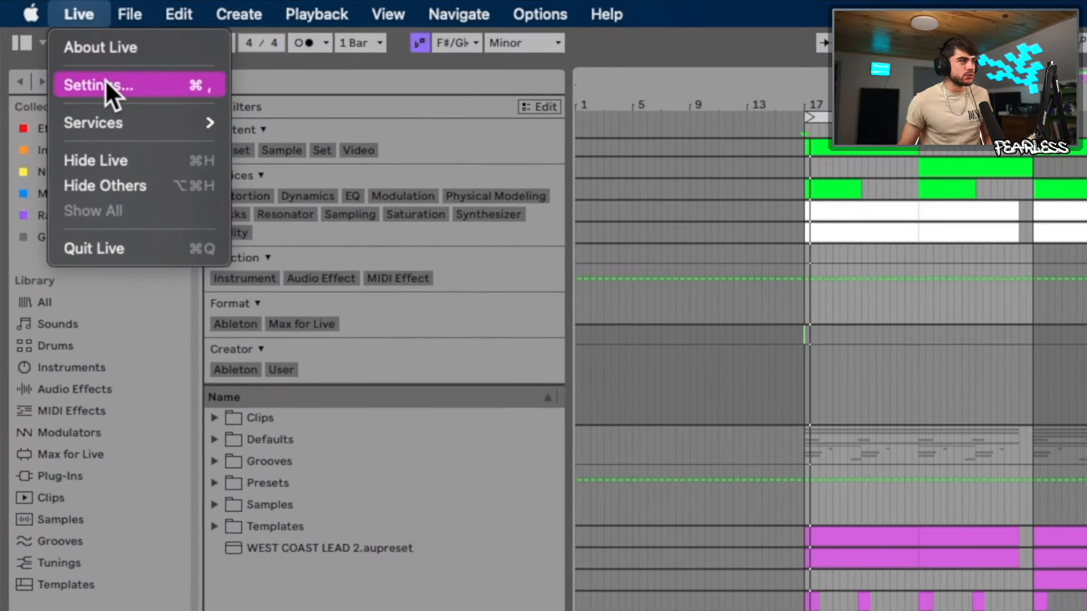
Step: Open the audio settings and review the available audio input devices
click(104, 79)
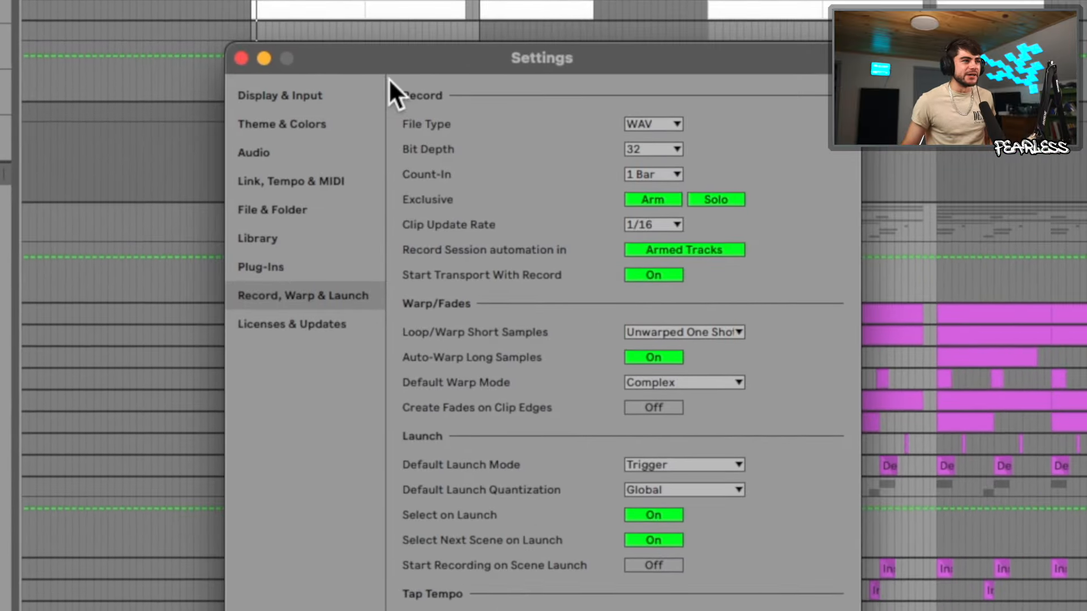
click(276, 151)
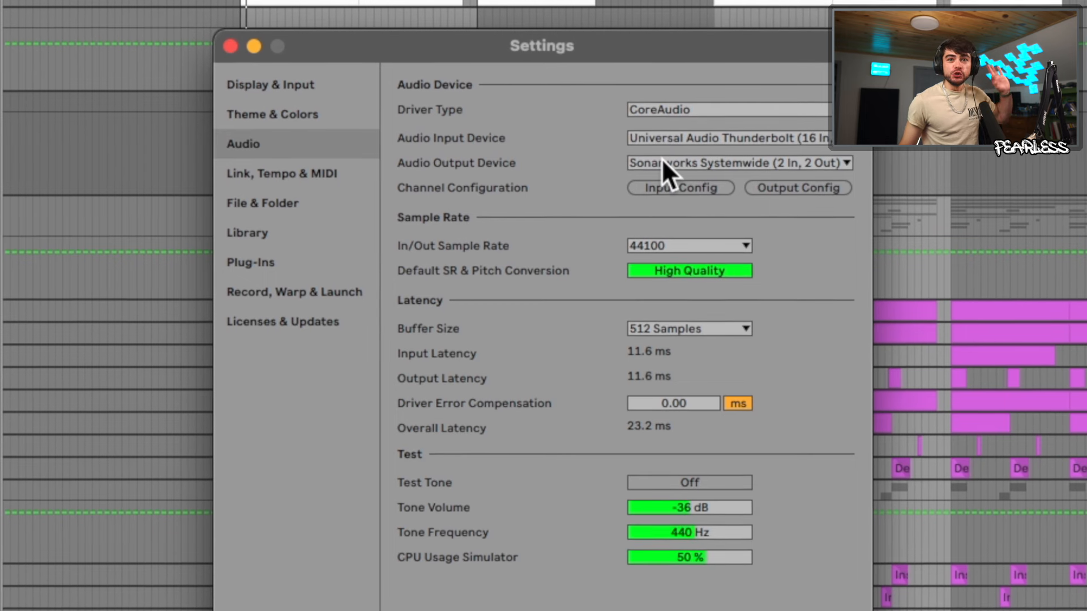
click(677, 138)
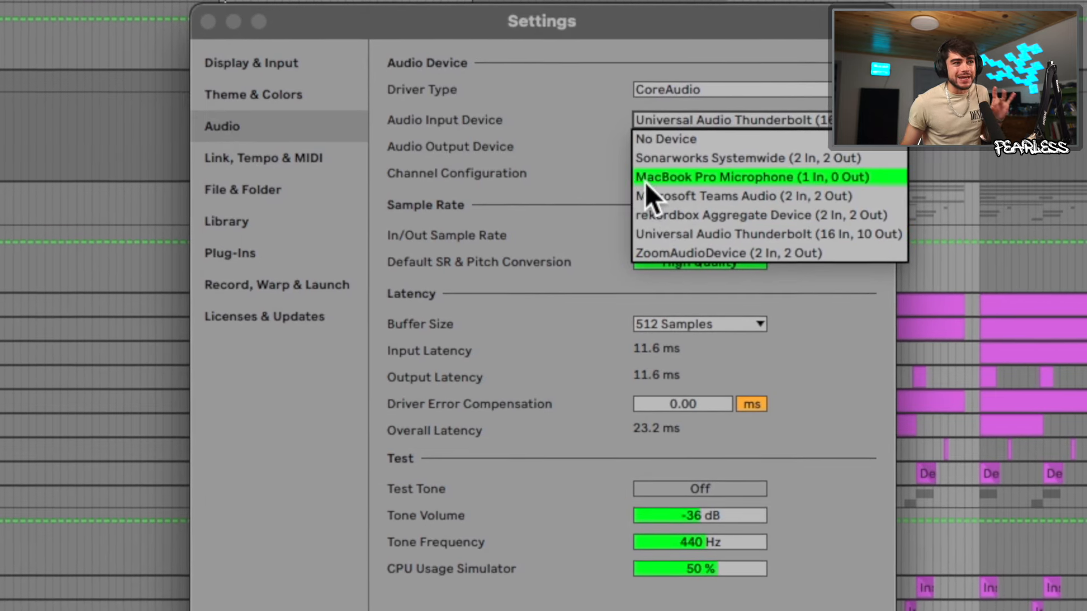
click(572, 121)
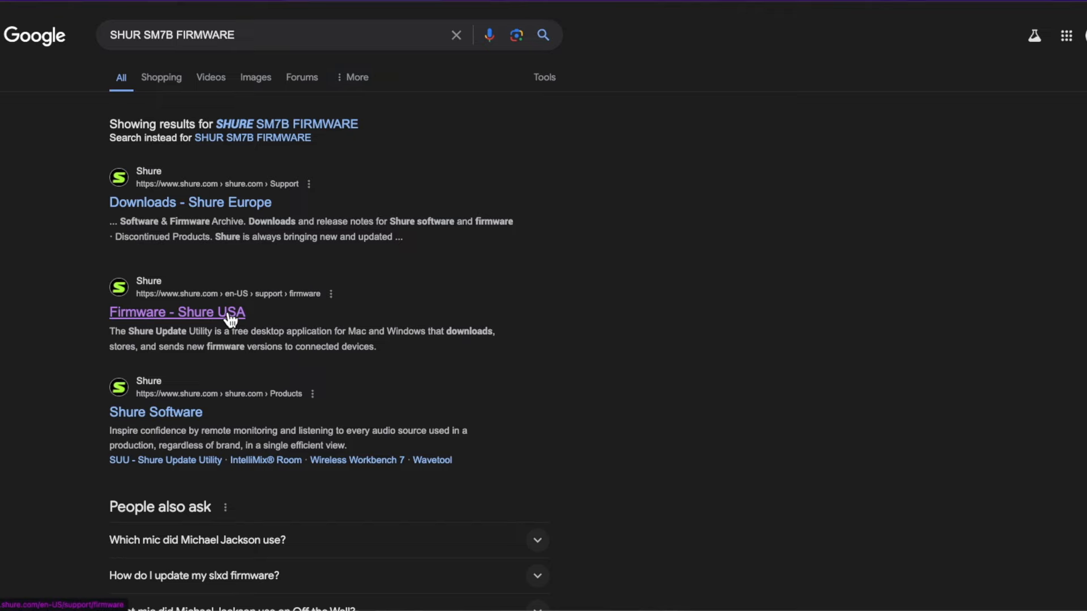
Step: Switch to the browser and look through Shure's US firmware page from the Google results
click(229, 317)
scroll(397, 368, down, 5)
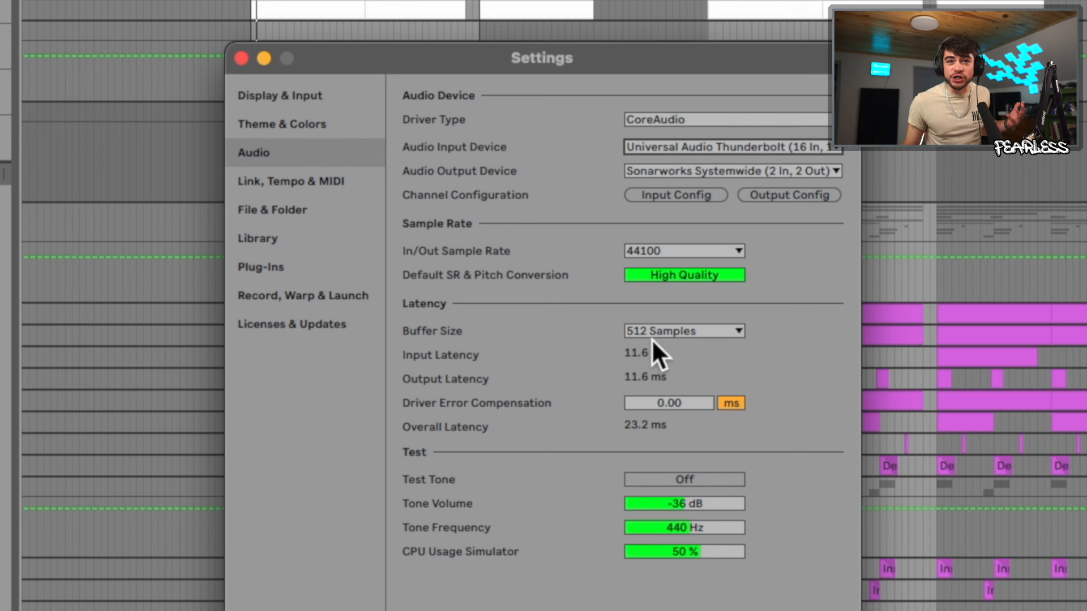
Step: Back in Ableton Live, compare the choices offered for the audio input device and the audio output device
click(686, 147)
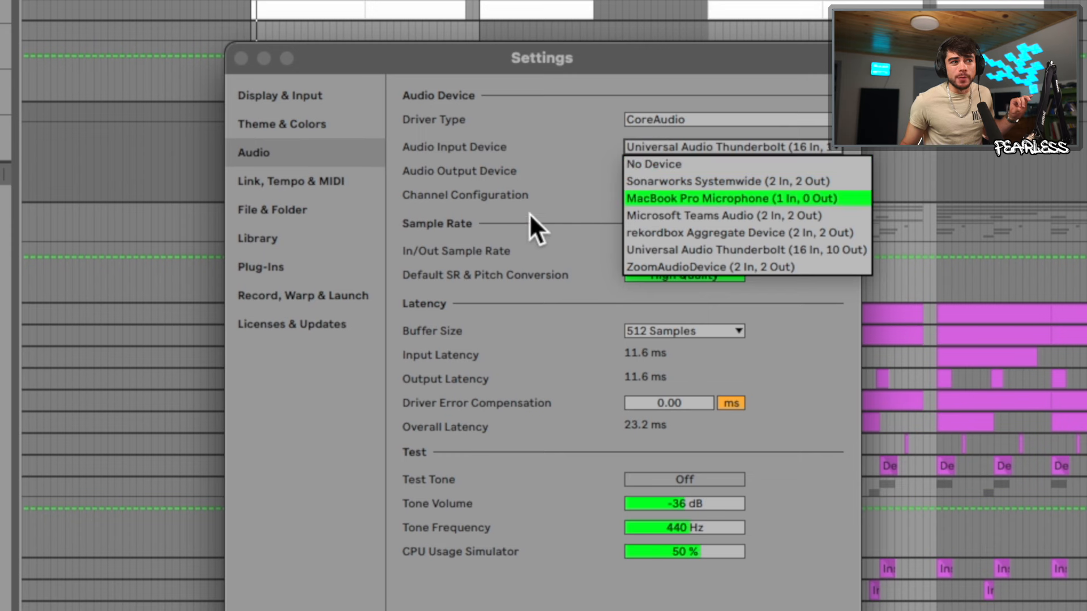
click(531, 214)
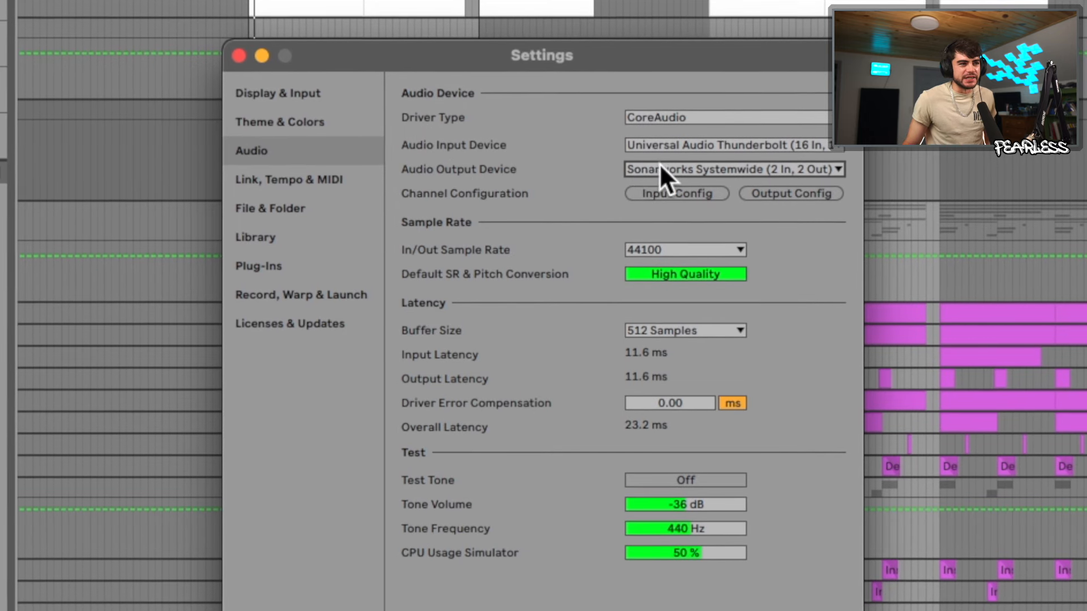
click(679, 170)
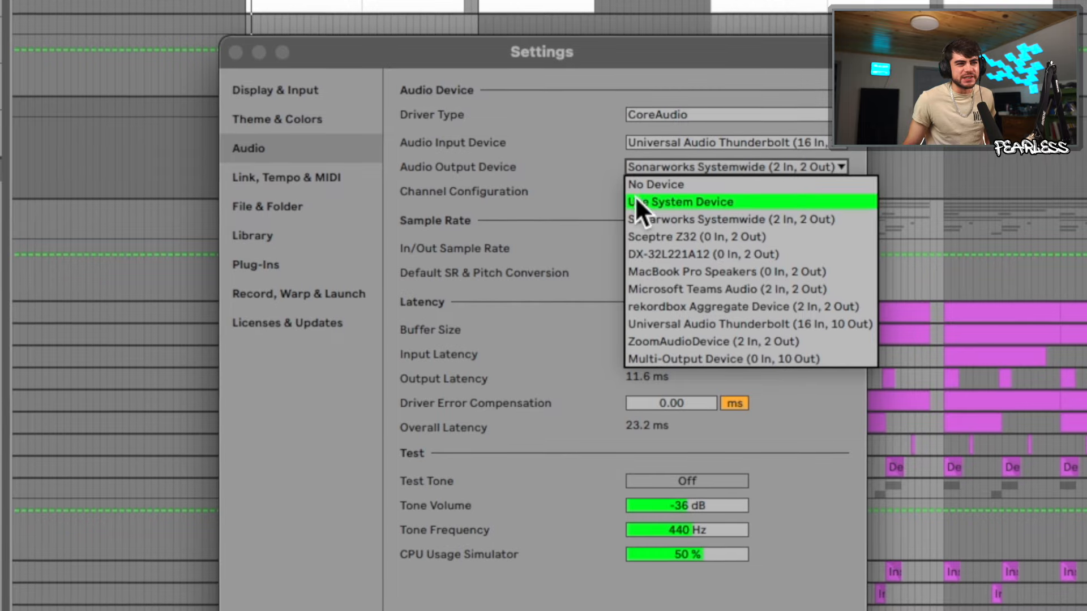
click(565, 174)
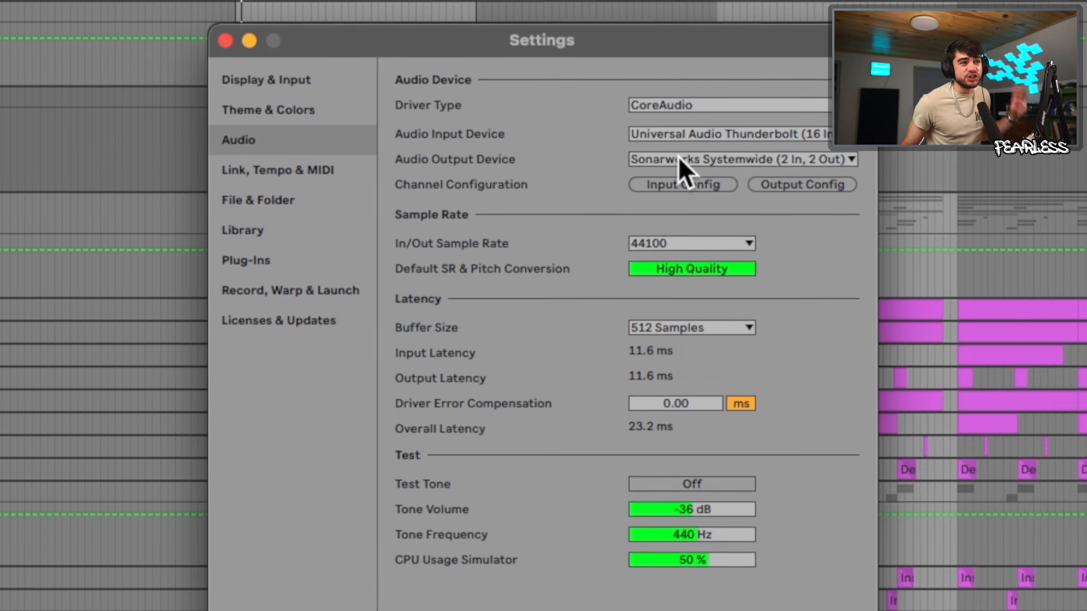
click(678, 158)
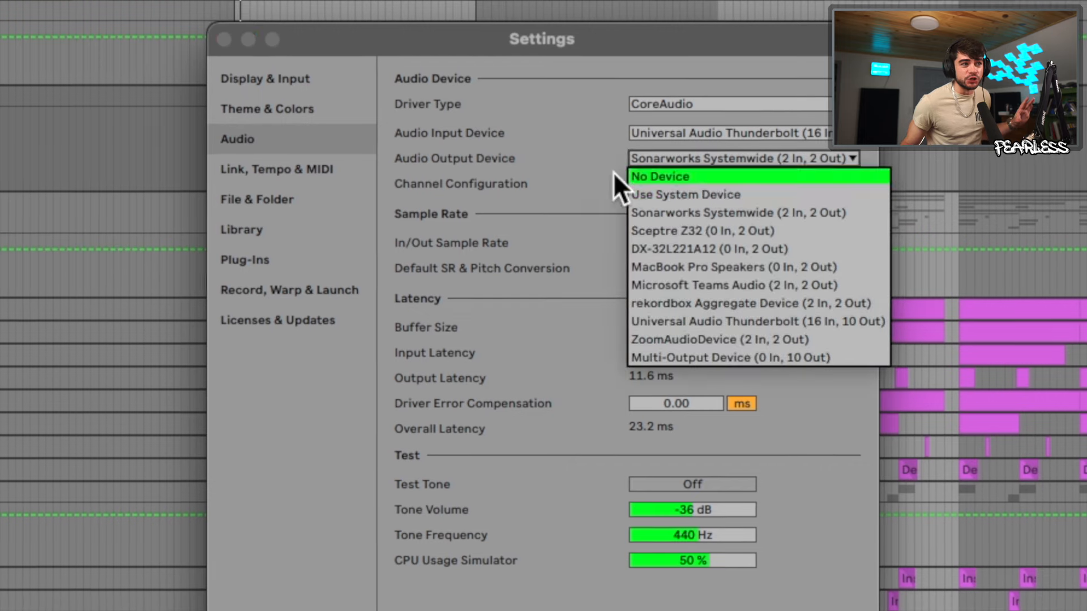
click(574, 136)
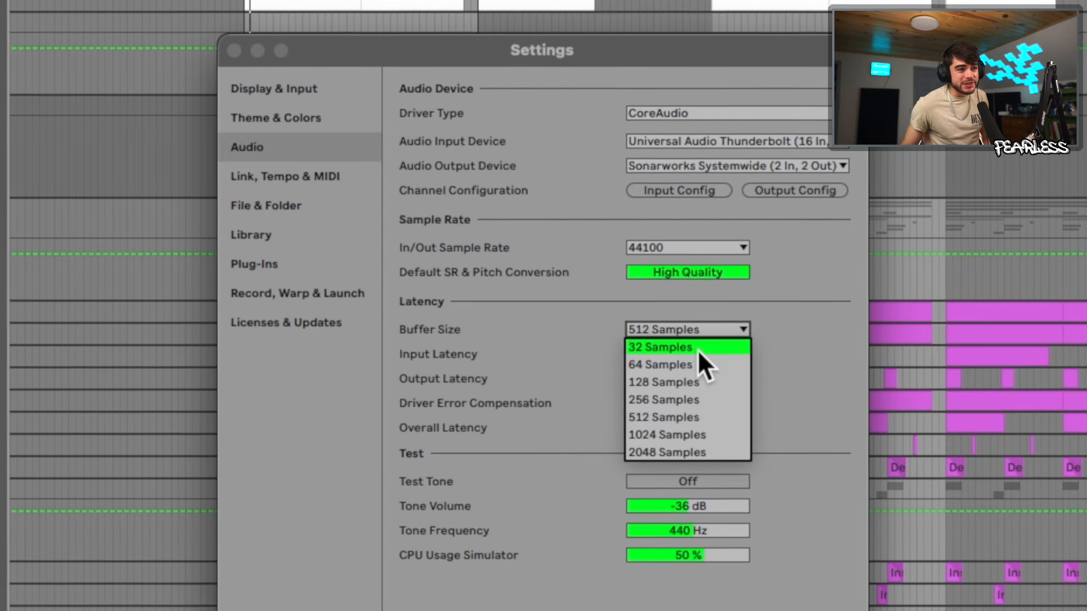
Step: Set the audio buffer size to 128 Samples
click(596, 356)
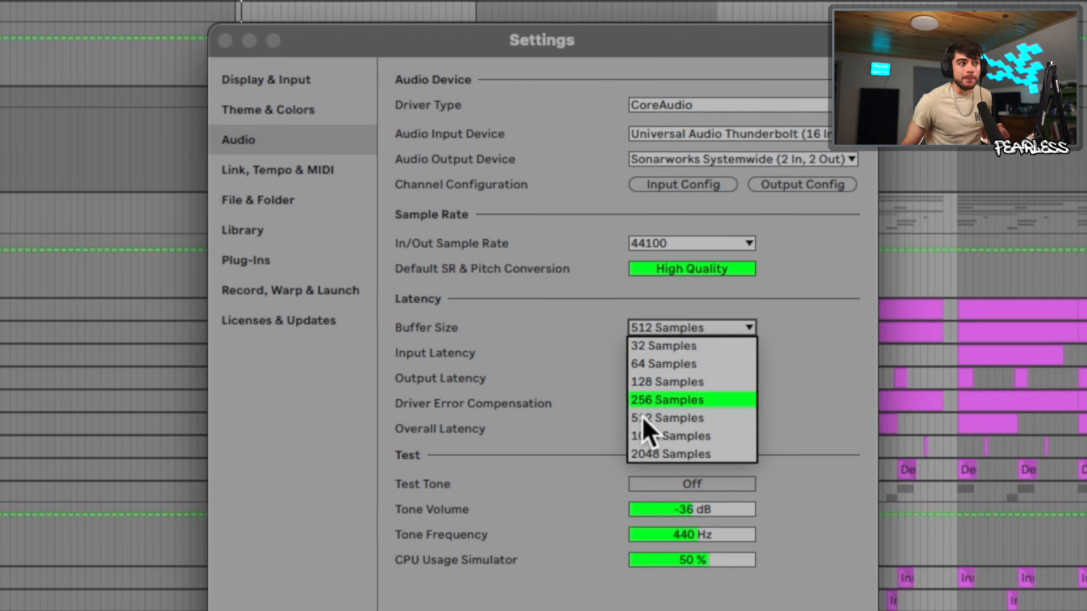
click(651, 417)
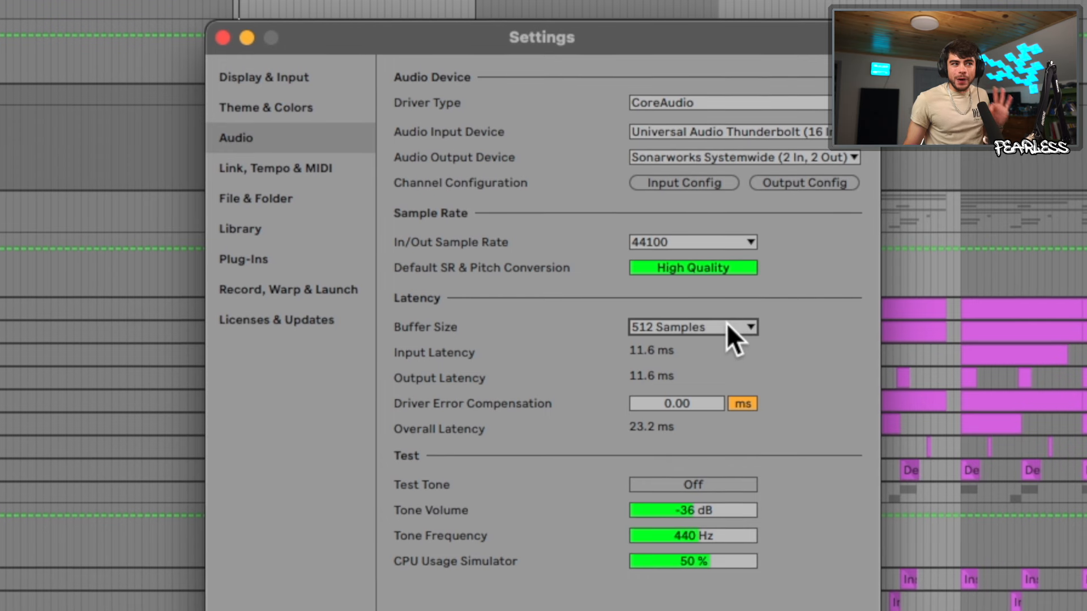
click(727, 327)
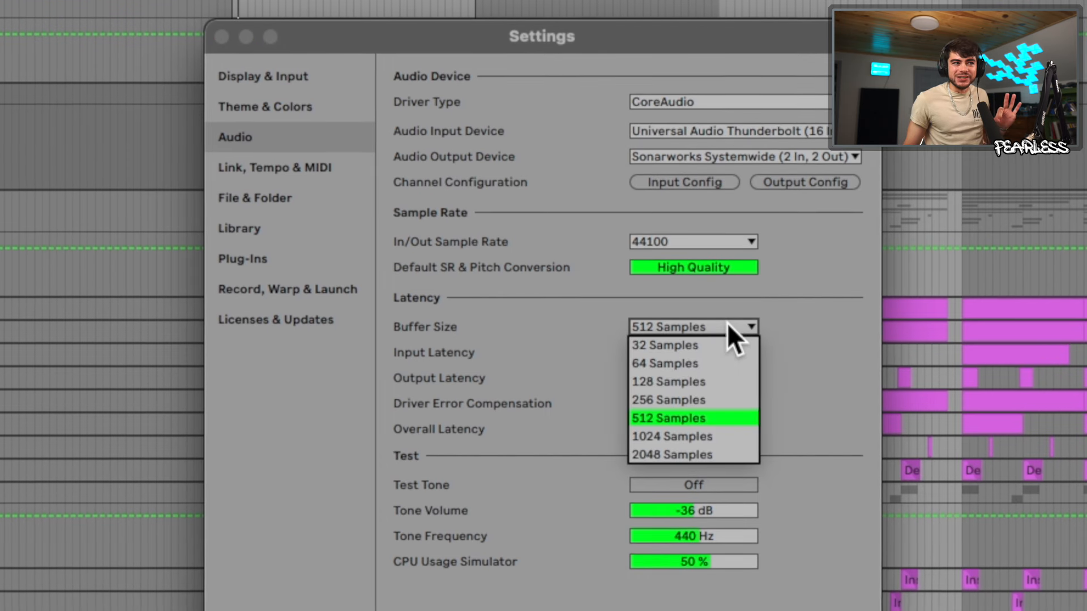
click(674, 379)
Step: Open the Record, Warp & Launch settings and review the recording file type and count-in options
click(303, 294)
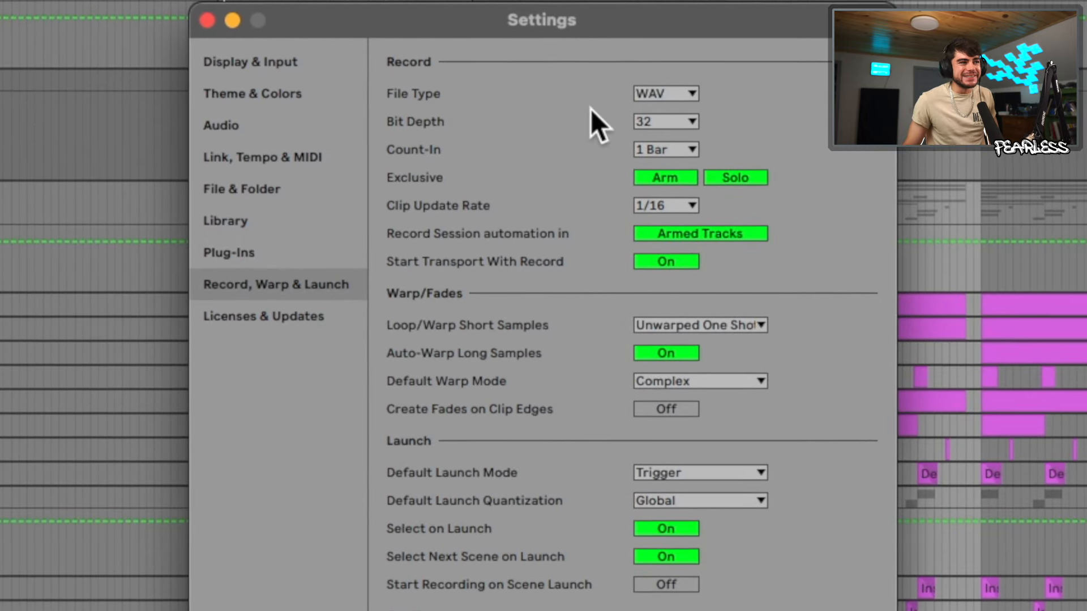
click(688, 95)
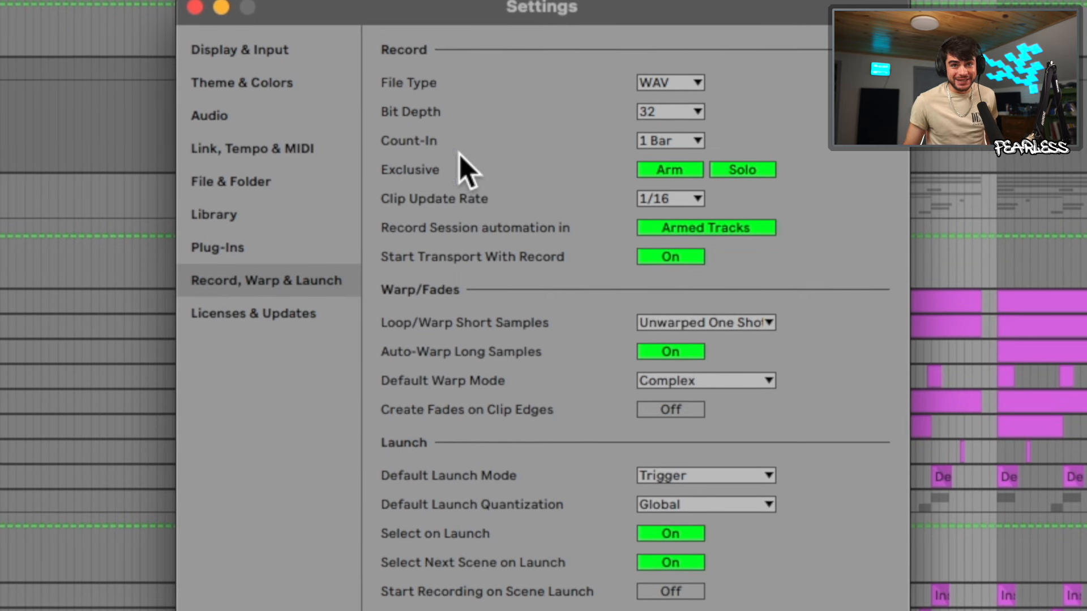
click(648, 140)
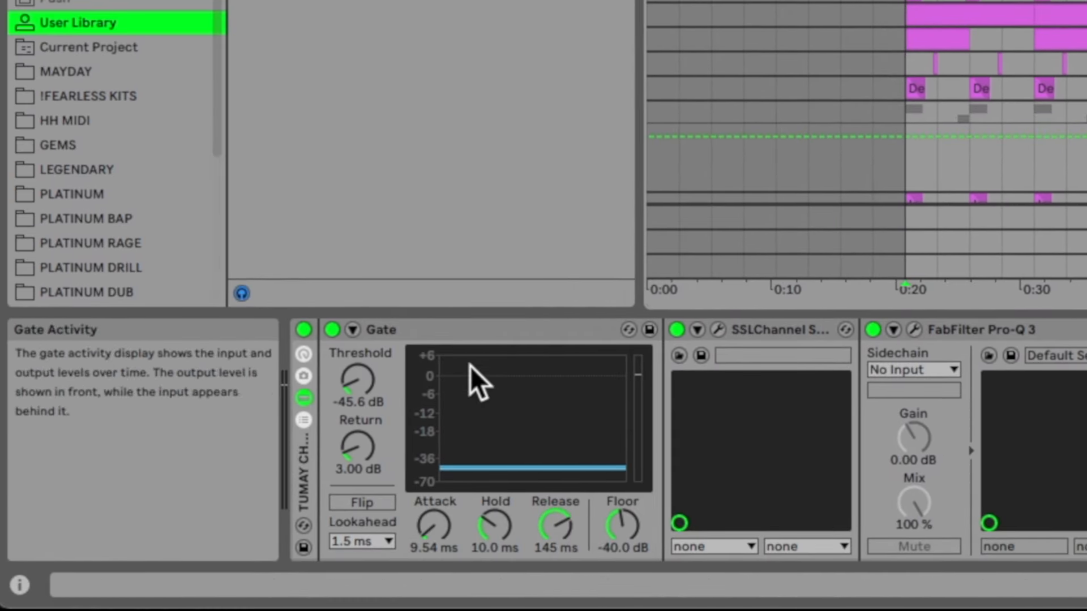
Step: Select the VOCALS group and toggle record arming of the 8 Audio track off and back on
click(468, 328)
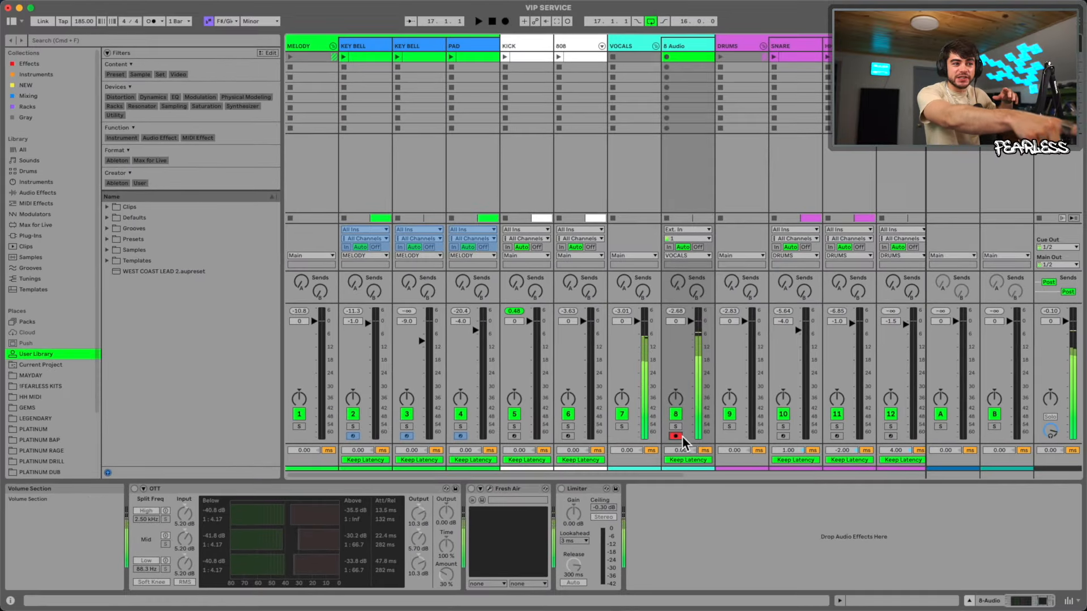
click(676, 436)
click(643, 48)
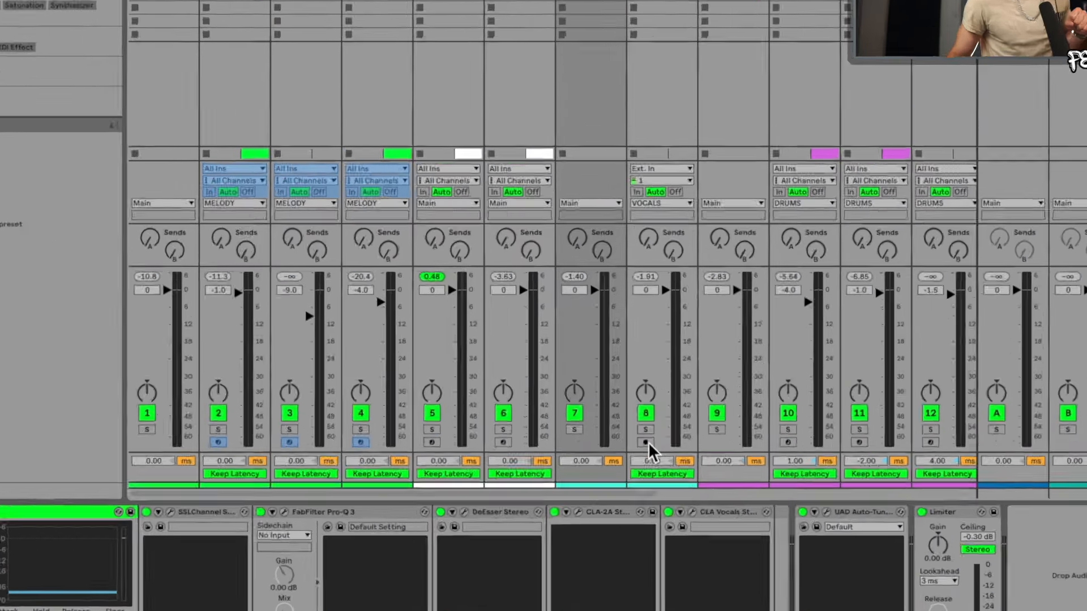
click(675, 436)
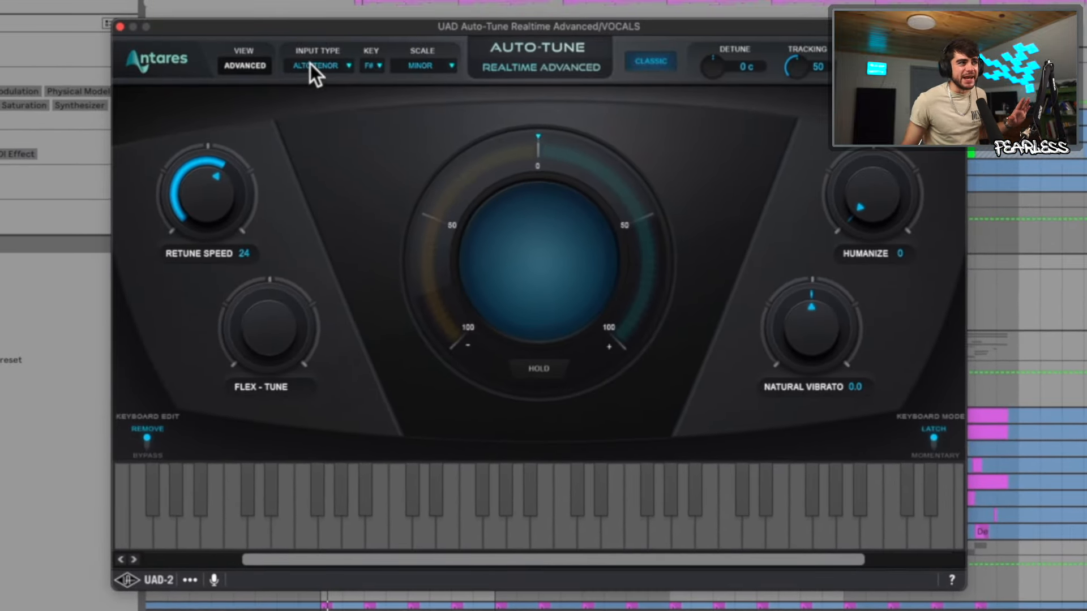
Step: Set the Auto-Tune input type on the VOCALS group to Low Male and view the available keys
click(311, 64)
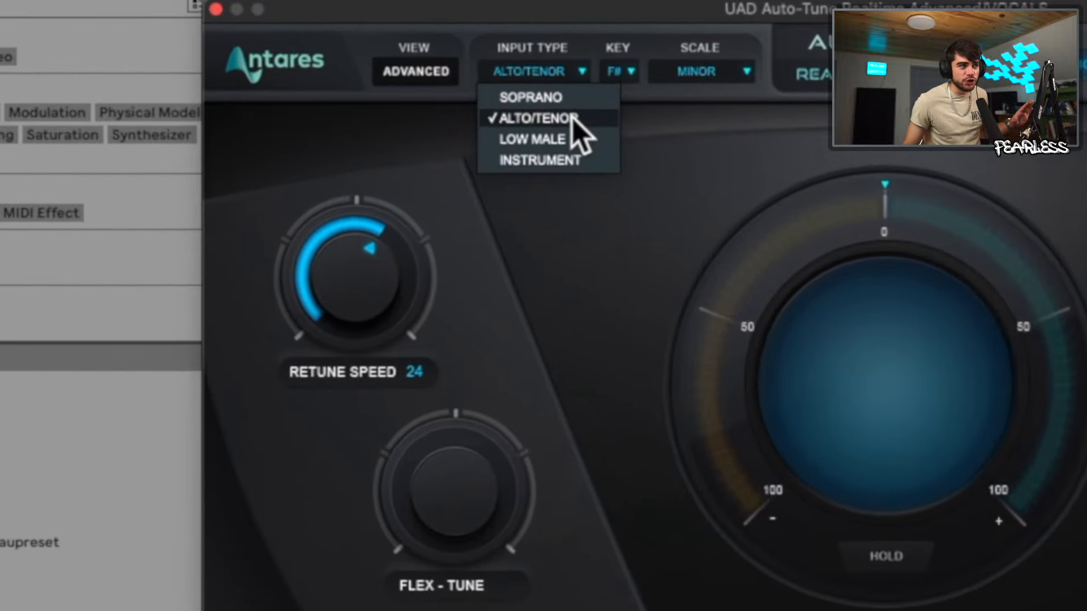
click(542, 139)
click(549, 68)
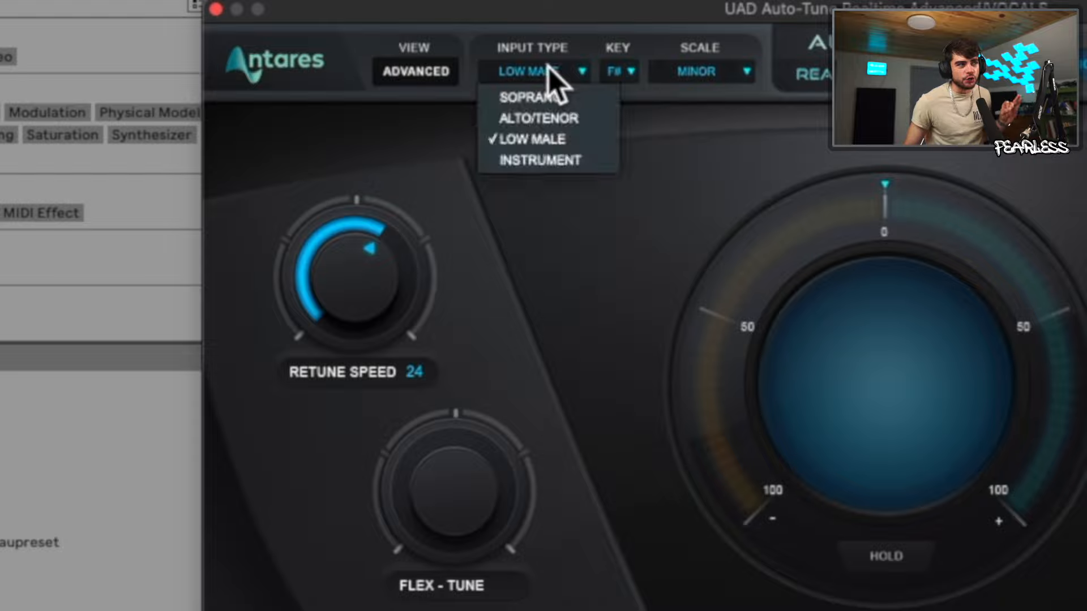
click(674, 127)
click(620, 69)
click(782, 107)
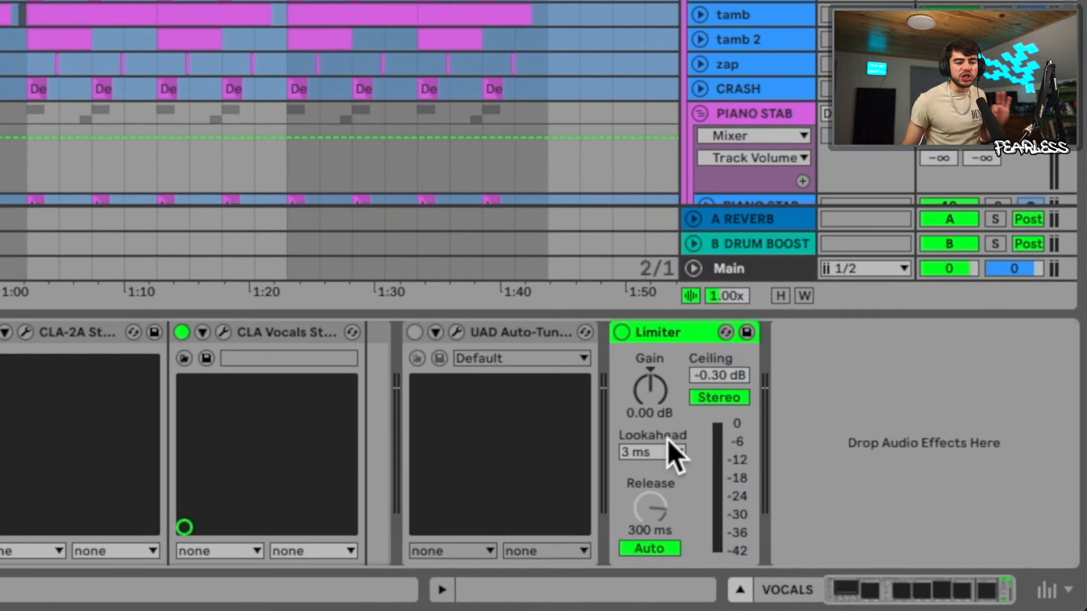
Step: Try raising the gain of the Limiter on the VOCALS group to about 7.6 dB and reset it
drag(651, 402, 652, 402)
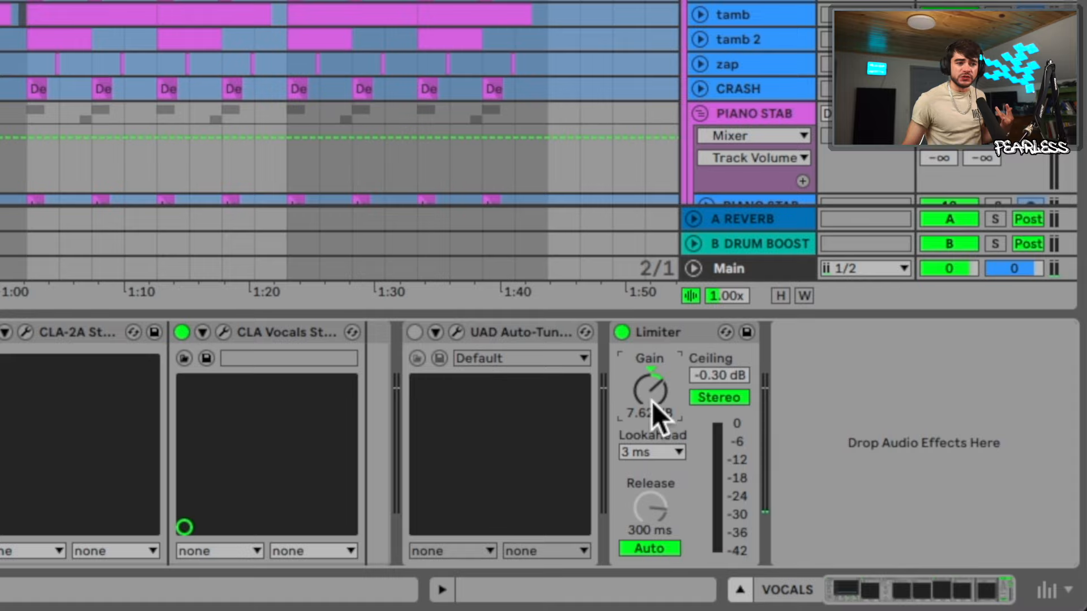
key(Delete)
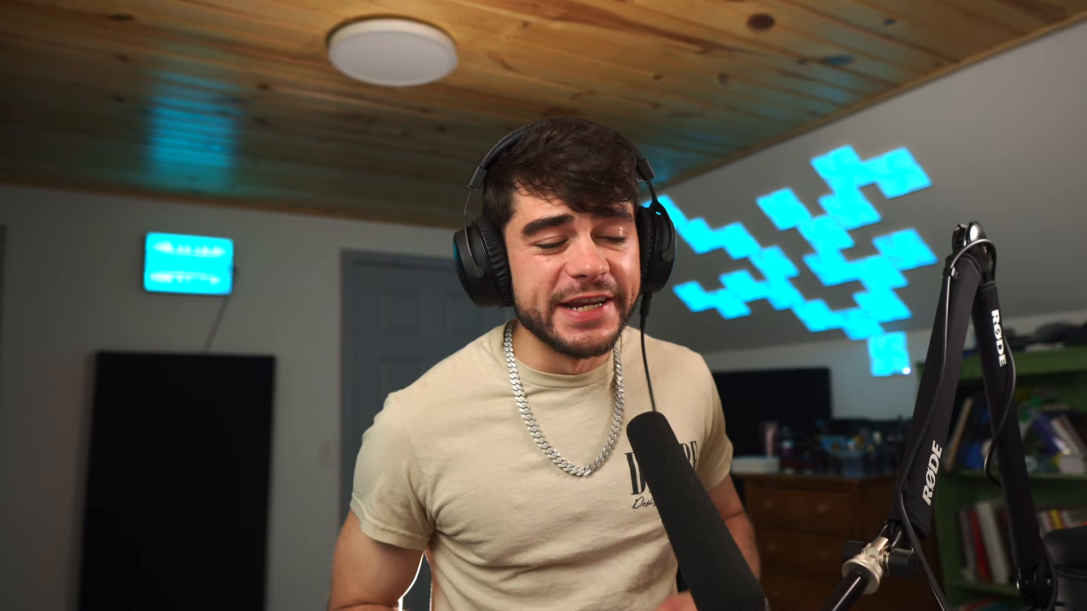